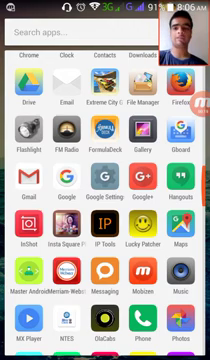
scroll(105, 200, "down", 5)
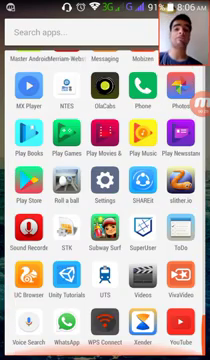
scroll(105, 200, "up", 1)
scroll(105, 200, "up", 10)
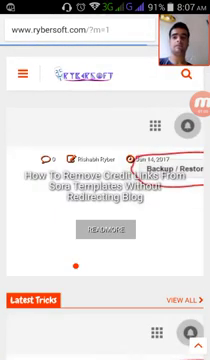
scroll(139, 254, "down", 5)
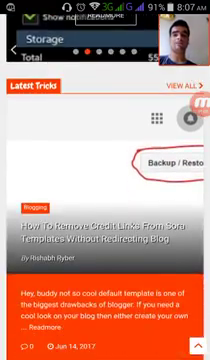
scroll(105, 200, "down", 5)
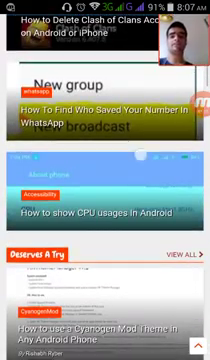
scroll(105, 200, "up", 10)
scroll(105, 200, "up", 3)
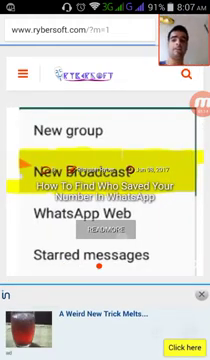
scroll(105, 200, "down", 10)
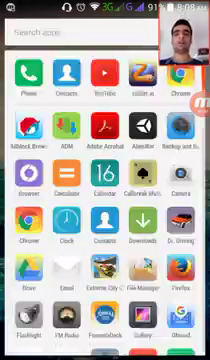
scroll(105, 200, "down", 3)
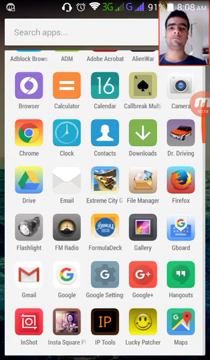
scroll(105, 200, "down", 5)
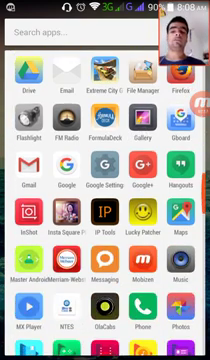
scroll(105, 200, "down", 3)
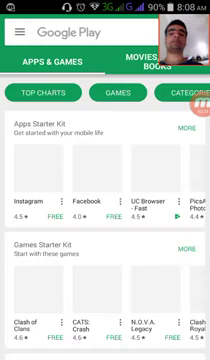
Start a Google Play search for 'adblock br' to find Adblock Browser for Android
left_click(90, 31)
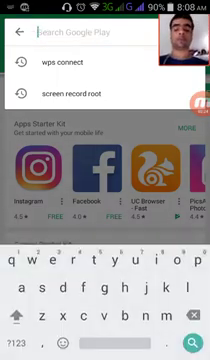
type("adb")
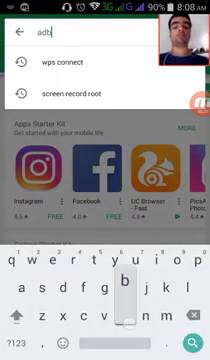
type("lo")
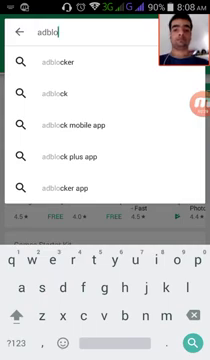
type("ck b")
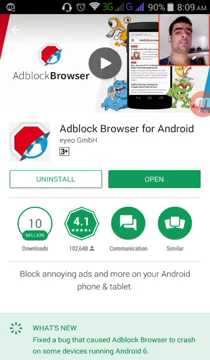
Launch Adblock Browser for Android from its Play Store page
left_click(166, 178)
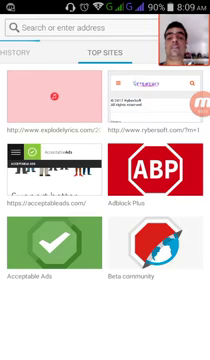
Load rybersoft.com from Adblock Browser's top sites, then return to the app drawer
left_click(155, 97)
key("Home")
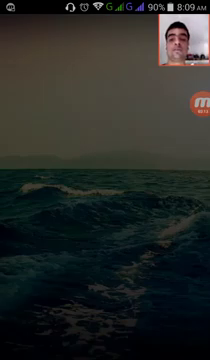
key("alt+Tab")
left_click(140, 315)
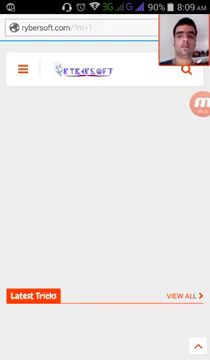
scroll(135, 197, "down", 5)
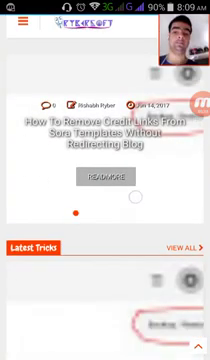
scroll(140, 233, "up", 5)
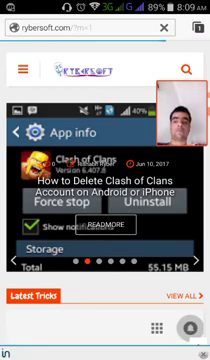
scroll(105, 200, "down", 5)
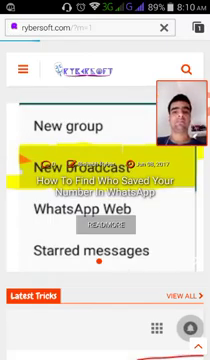
key("super")
left_click(104, 352)
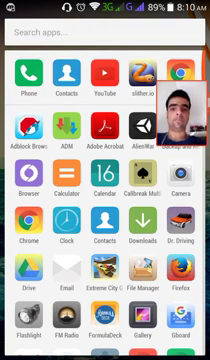
scroll(105, 200, "down", 10)
scroll(105, 200, "up", 10)
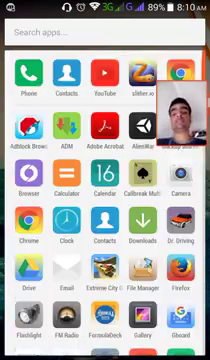
Look up UC Browser - Fast Download in Play Store, then return home
key("Escape")
left_click(105, 327)
scroll(105, 200, "down", 2)
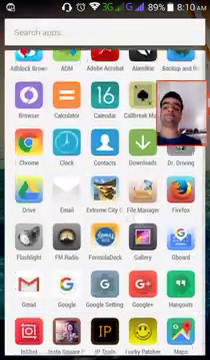
scroll(105, 200, "down", 3)
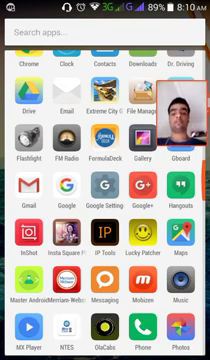
scroll(123, 290, "up", 2)
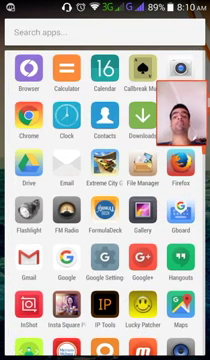
scroll(105, 200, "down", 1)
scroll(105, 200, "down", 2)
scroll(105, 200, "down", 2)
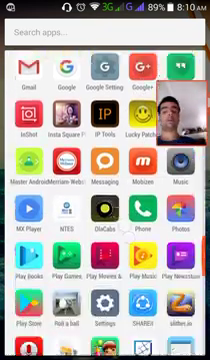
scroll(105, 200, "down", 1)
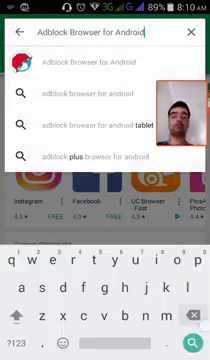
key("BackSpace")
key("BackSpace")
key("BackSpace")
key("BackSpace")
key("BackSpace")
key("BackSpace")
key("BackSpace")
key("BackSpace")
key("BackSpace")
key("BackSpace")
key("BackSpace")
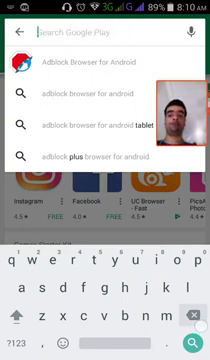
type("uc")
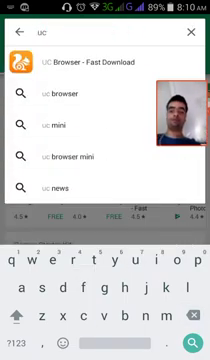
left_click(85, 62)
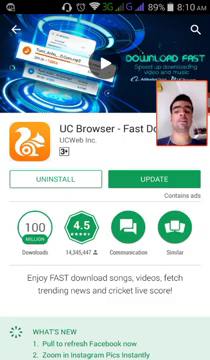
scroll(105, 250, "down", 5)
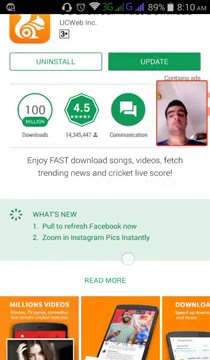
scroll(105, 200, "up", 3)
key("Escape")
key("Home")
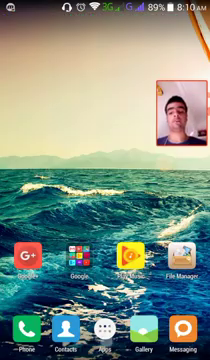
Launch UC Browser from the app drawer and go to rybersoft.com
left_click(104, 329)
scroll(105, 200, "down", 10)
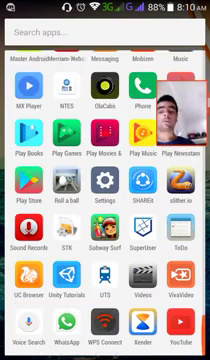
left_click(24, 273)
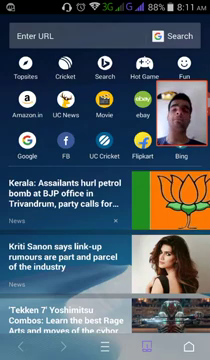
left_click(70, 36)
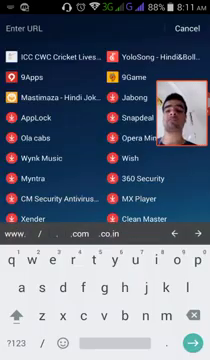
type("ryb")
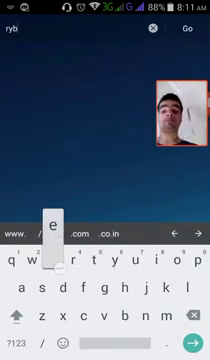
type("er.com")
key("BackSpace")
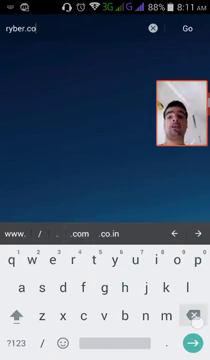
key("BackSpace")
key("BackSpace")
type("s")
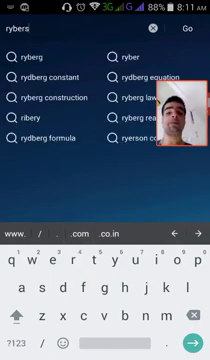
type("oft.com")
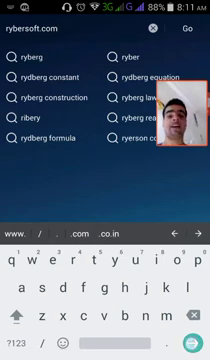
key("Return")
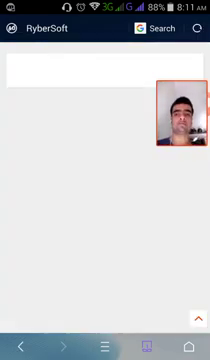
scroll(60, 240, "down", 2)
scroll(56, 236, "up", 2)
scroll(62, 257, "down", 2)
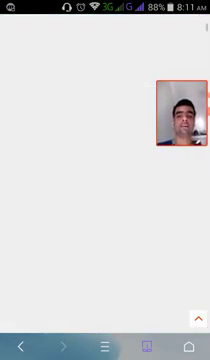
scroll(105, 180, "up", 2)
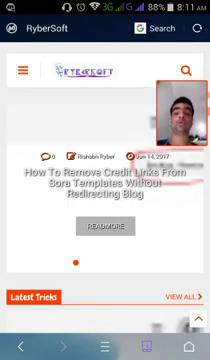
scroll(128, 276, "down", 5)
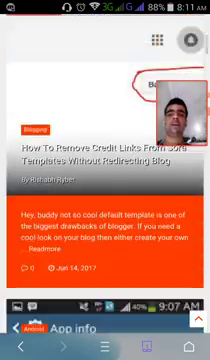
scroll(105, 180, "up", 5)
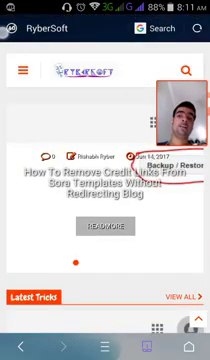
Show UC Browser's shield popup reporting 2 ads blocked on the RyberSoft page
left_click(13, 28)
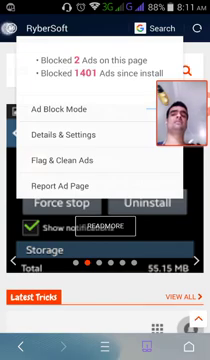
Dismiss the popup and reach Adblock through the menu's second page and Tools
key("Escape")
left_click(104, 347)
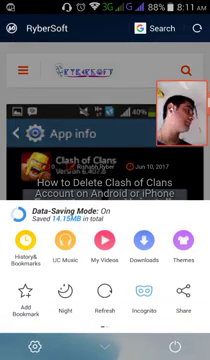
left_click_drag(170, 270, 40, 270)
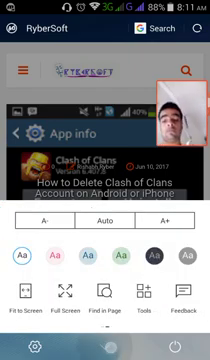
left_click(104, 347)
left_click_drag(170, 270, 40, 270)
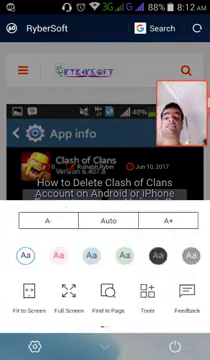
left_click(147, 292)
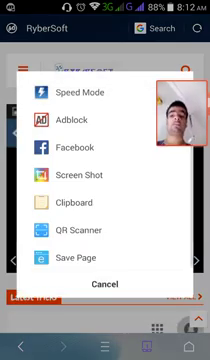
left_click(109, 121)
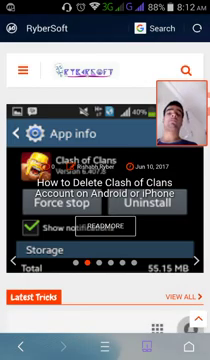
left_click_drag(133, 280, 133, 200)
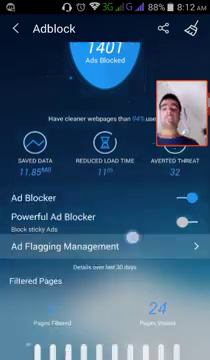
scroll(117, 216, "up", 5)
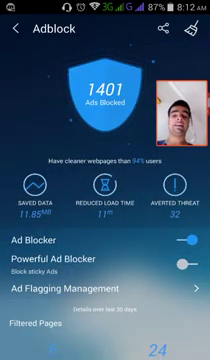
Switch UC Browser's Ad Blocker off and back on, then go Home
left_click(187, 240)
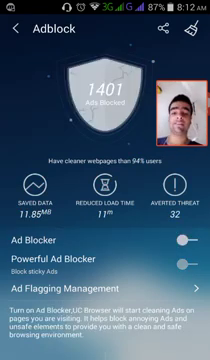
left_click(187, 240)
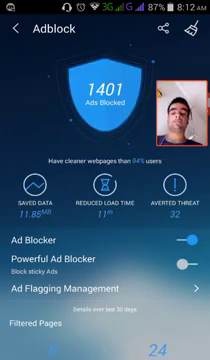
key("Home")
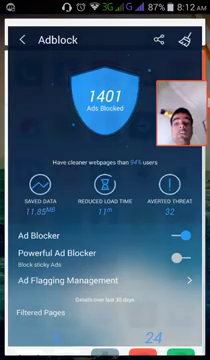